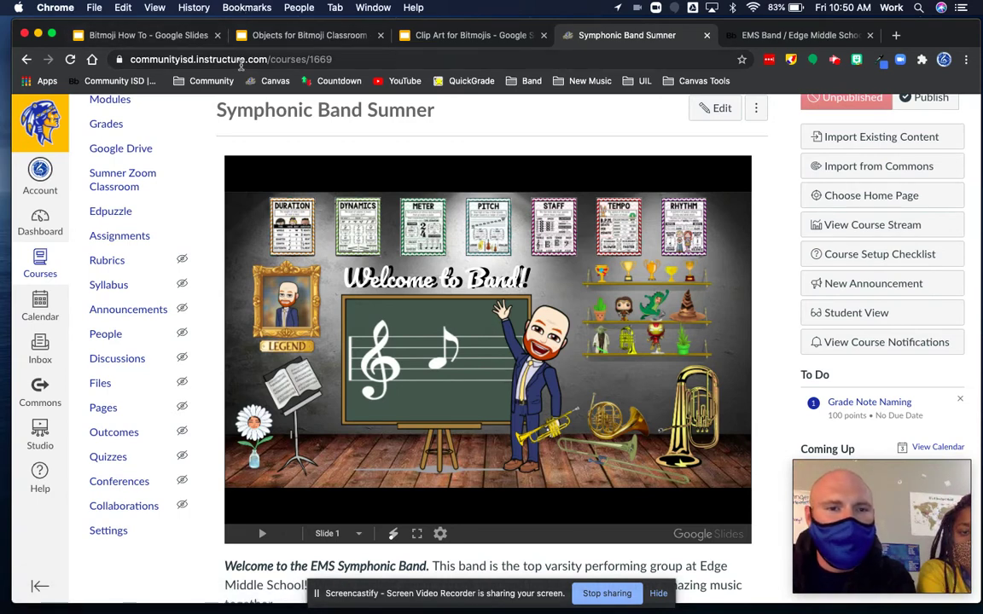
# Show the download format options for the Bitmoji How To presentation in Google Slides
pyautogui.click(171, 35)
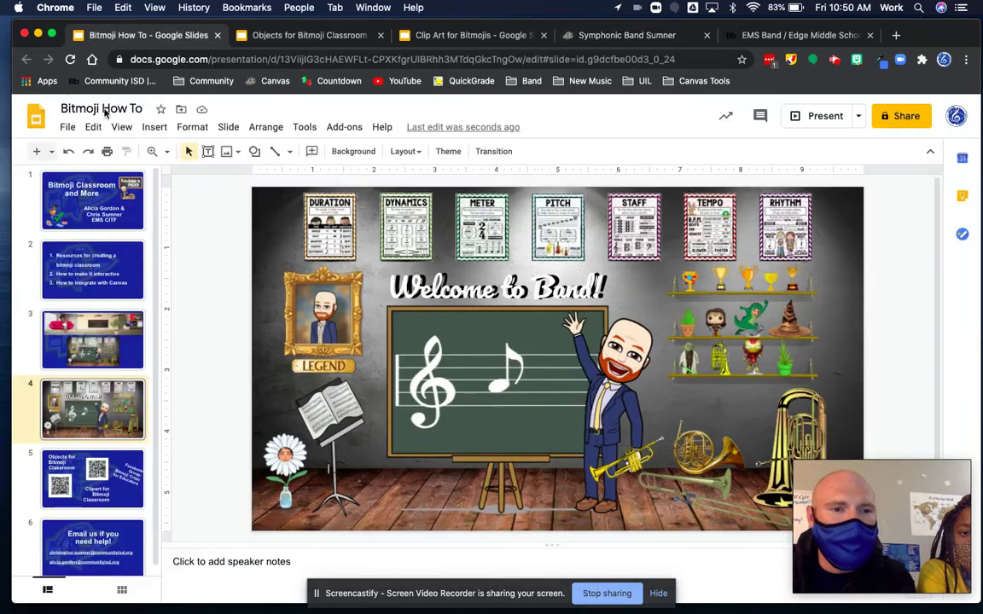
pyautogui.click(67, 126)
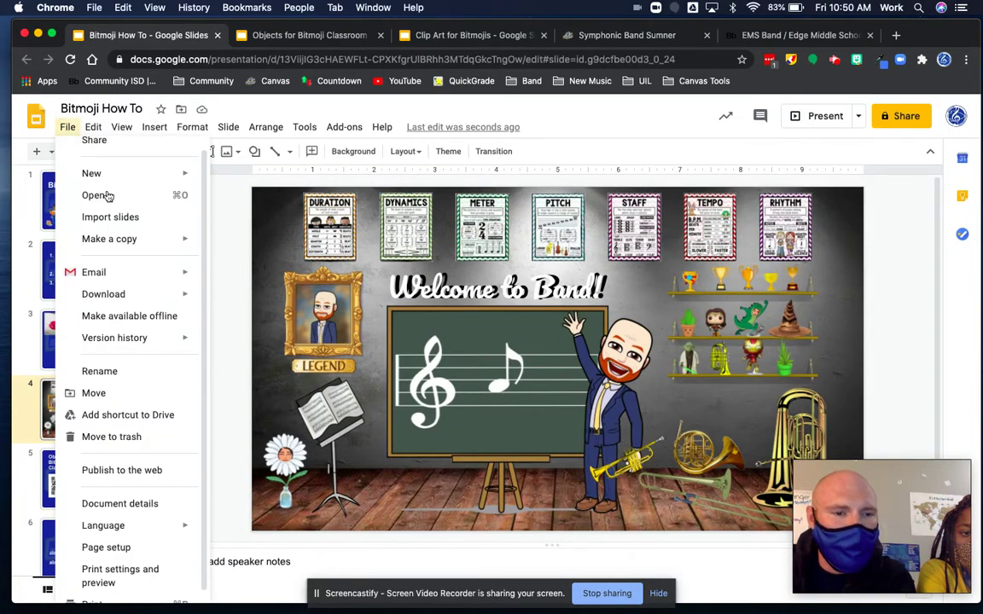
pyautogui.moveTo(128, 297)
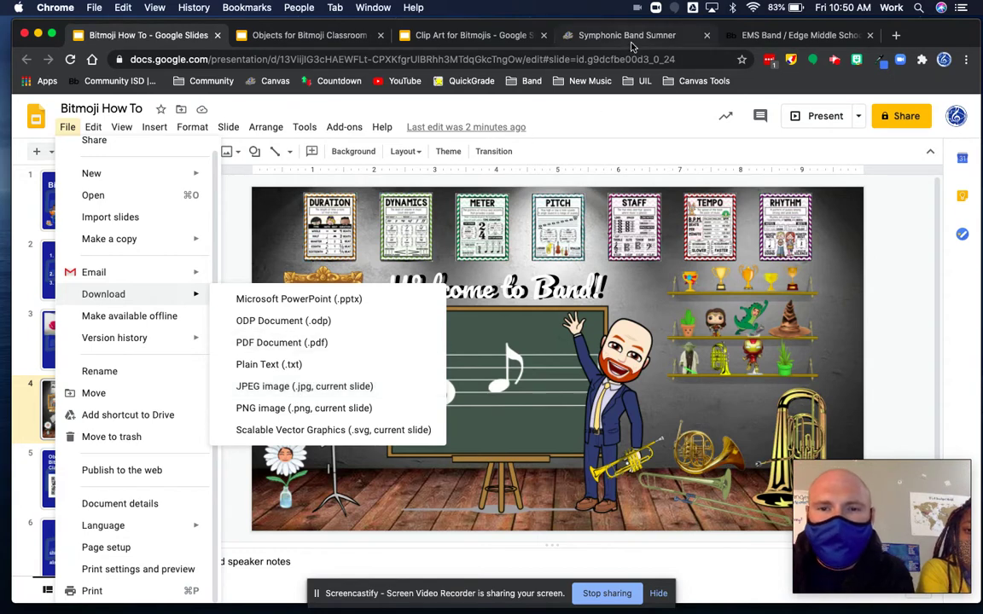
# Test the teacher Bitmoji's link in the slide embedded on the Canvas course home page and return to the course
pyautogui.click(589, 36)
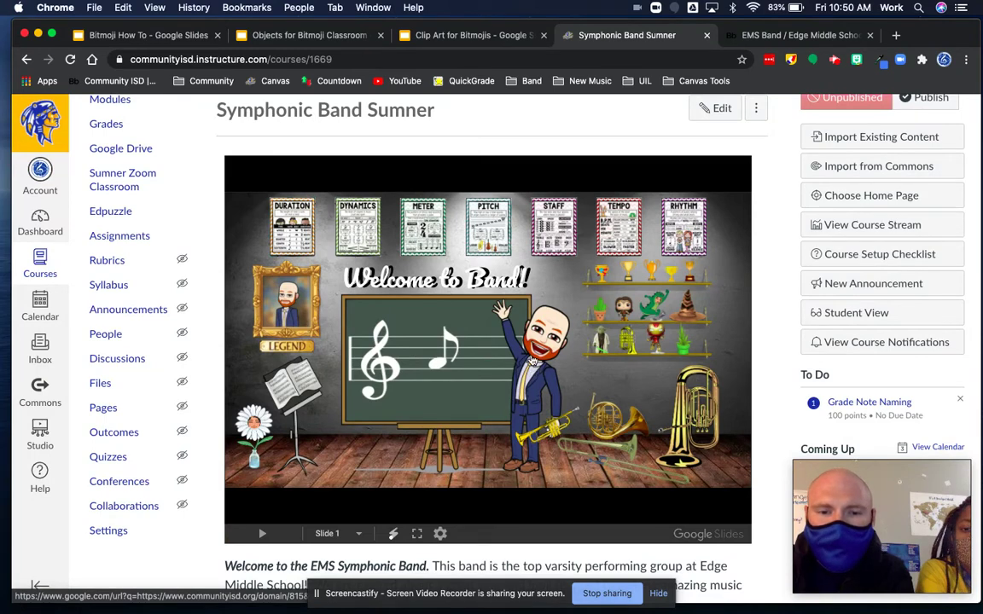
pyautogui.click(531, 359)
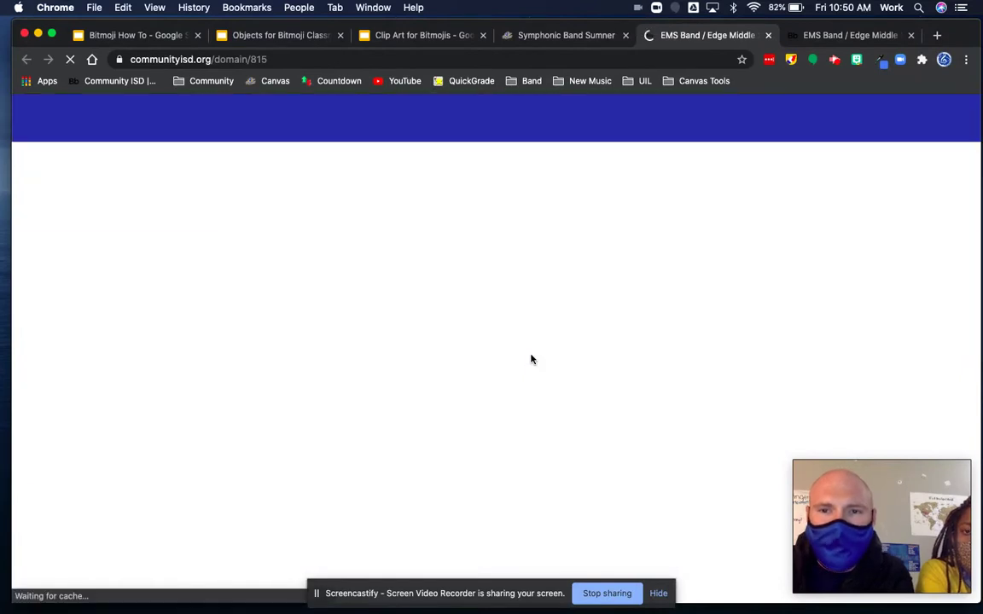
pyautogui.click(579, 38)
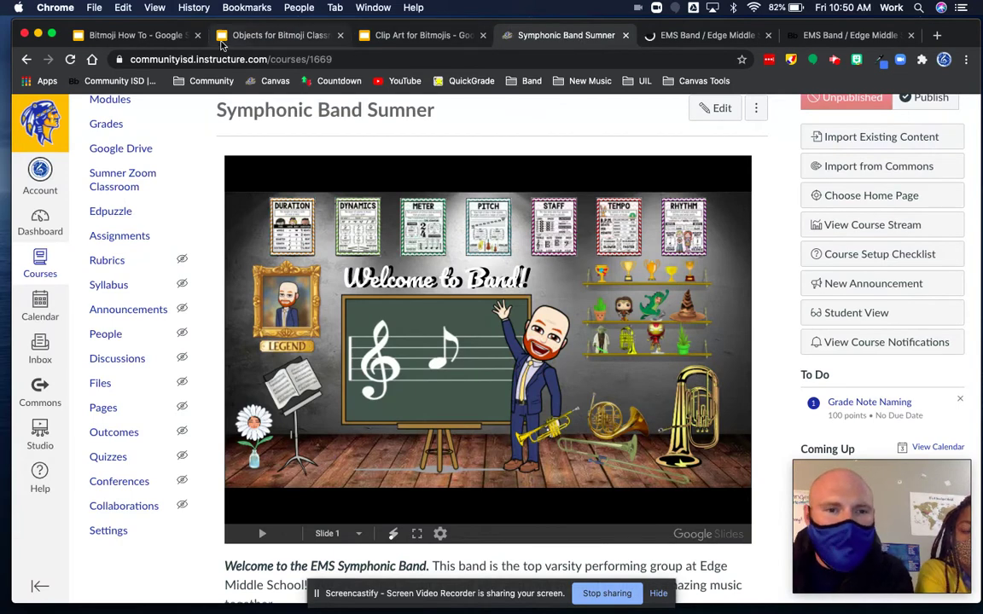
# Return to the Bitmoji How To presentation in Google Slides and bring up its publish-to-web embed options
pyautogui.click(156, 38)
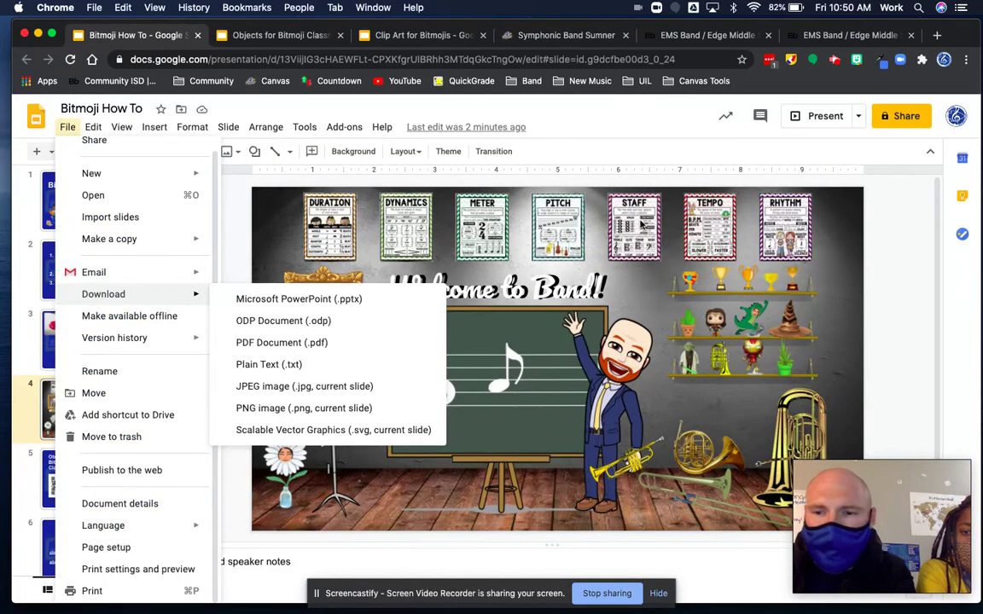
pyautogui.click(824, 250)
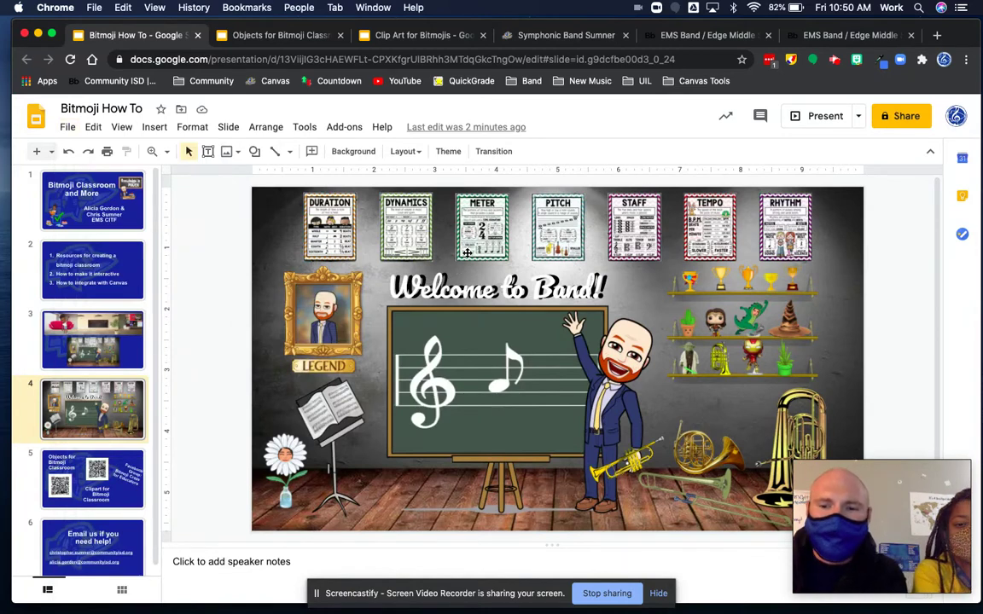
pyautogui.click(66, 127)
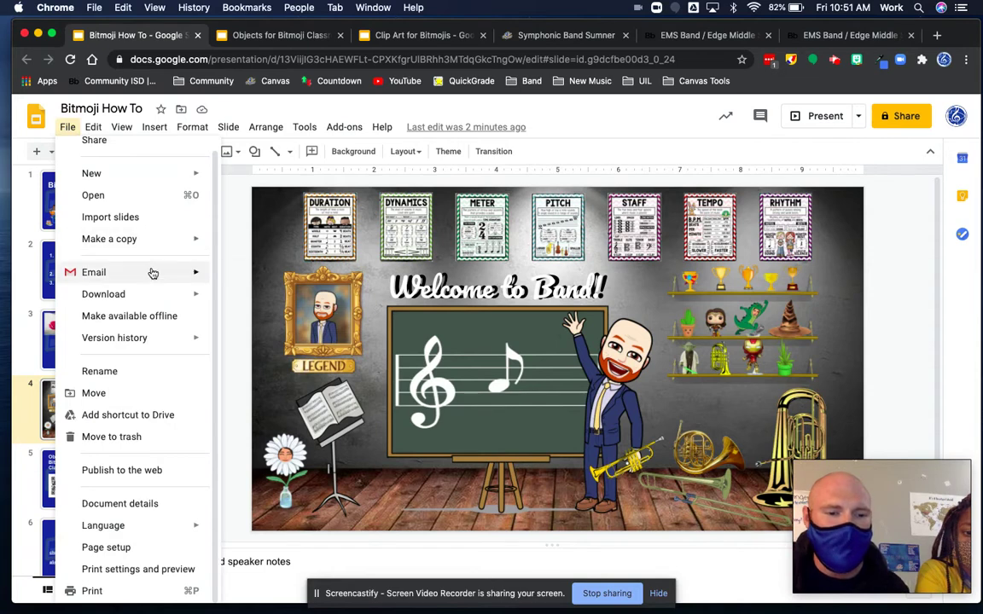
pyautogui.click(132, 470)
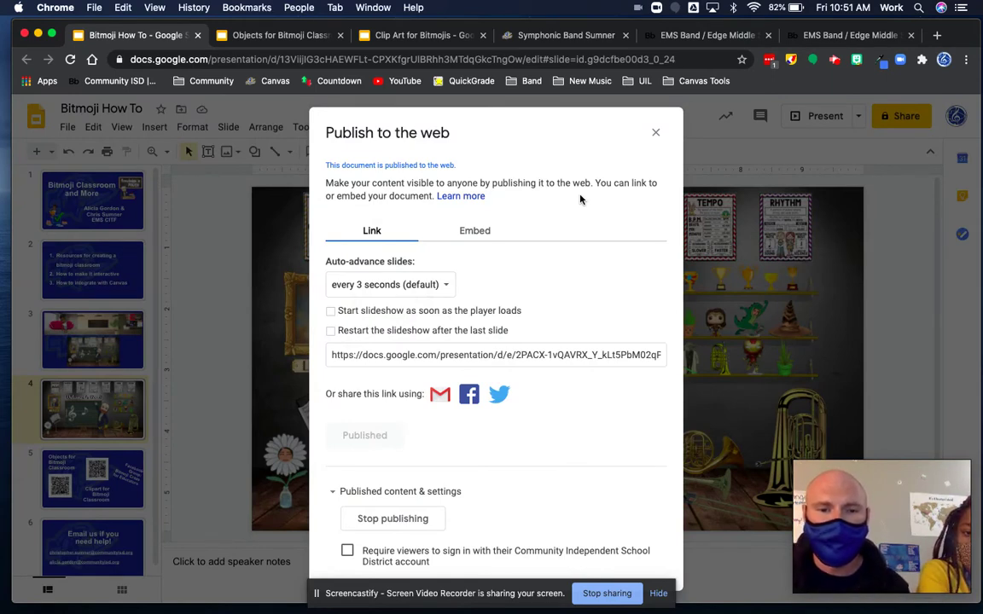
pyautogui.click(474, 232)
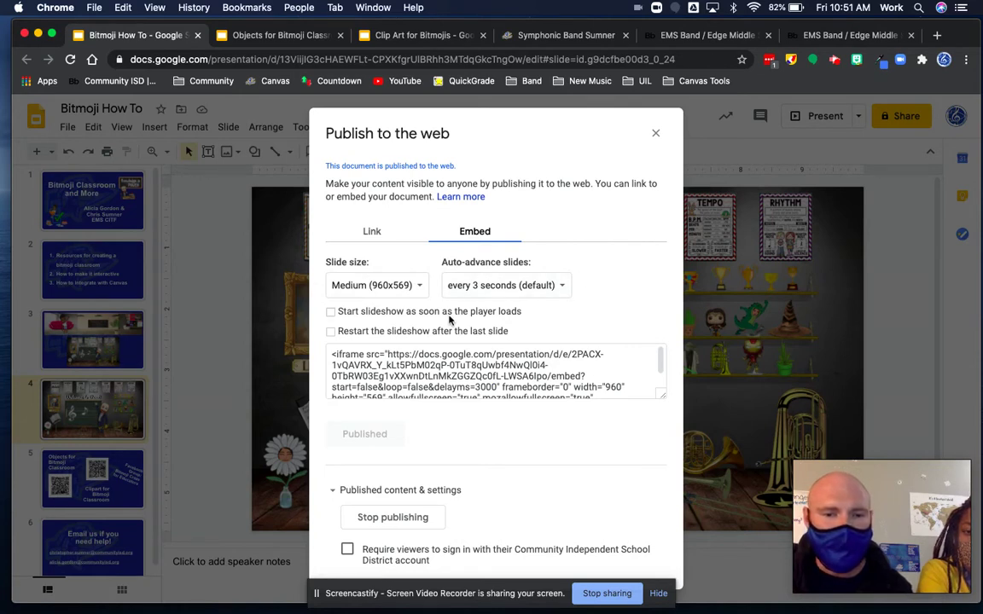
# Set the embedded slideshow to start as soon as the player loads and restart after the last slide, and copy its embed code
pyautogui.click(331, 313)
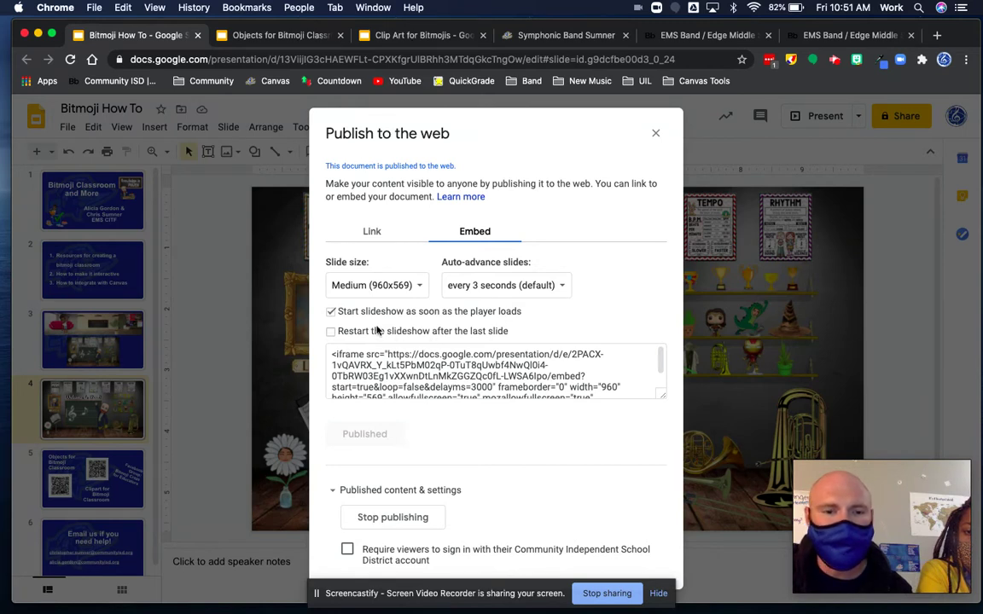
pyautogui.click(331, 333)
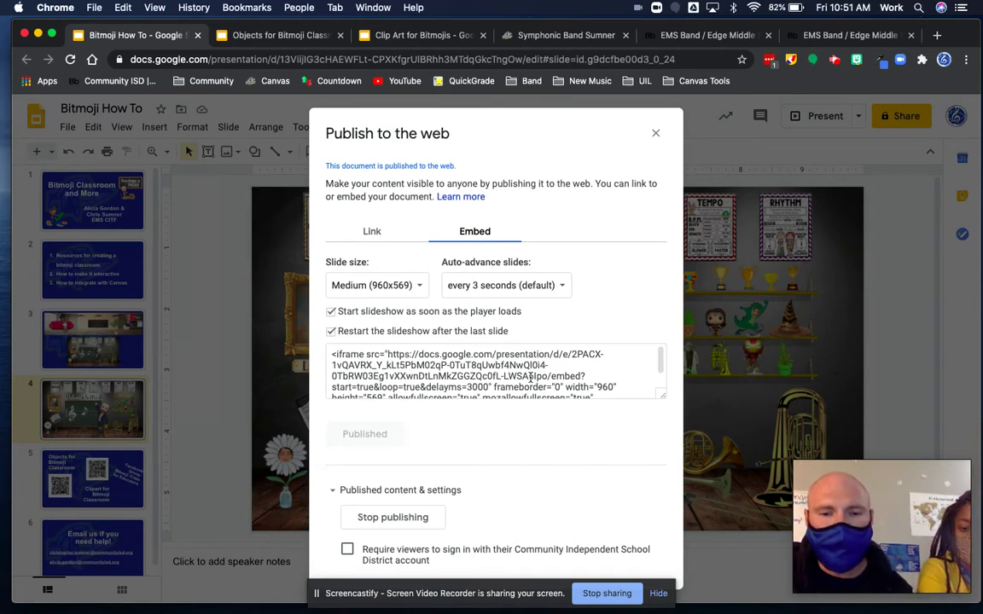
pyautogui.click(479, 384)
pyautogui.press('super+c')
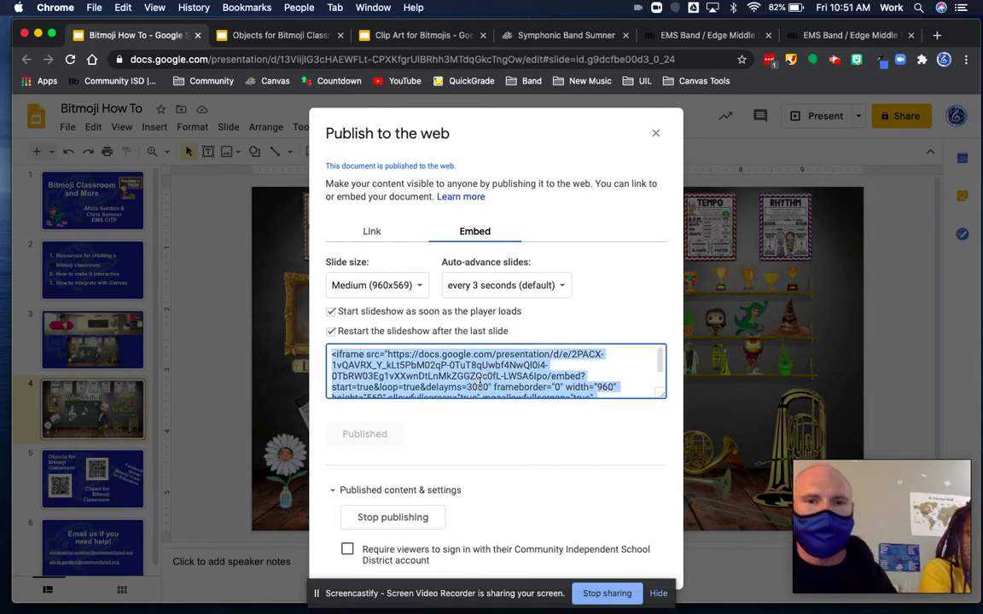
# Switch to the Symphonic Band course in Canvas and open its home page for editing
pyautogui.click(560, 36)
pyautogui.scroll(1, 192, 149)
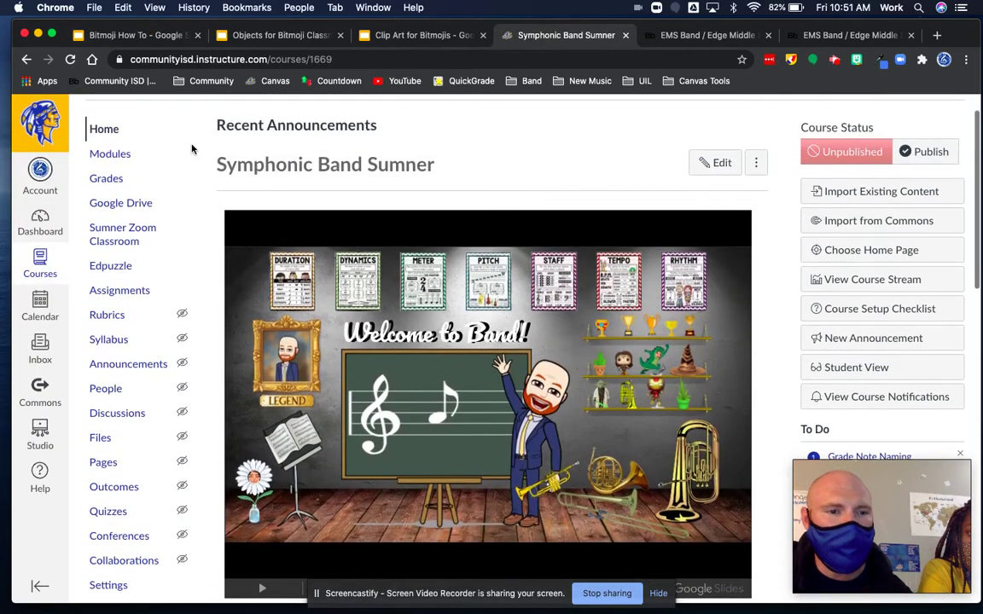
pyautogui.click(719, 168)
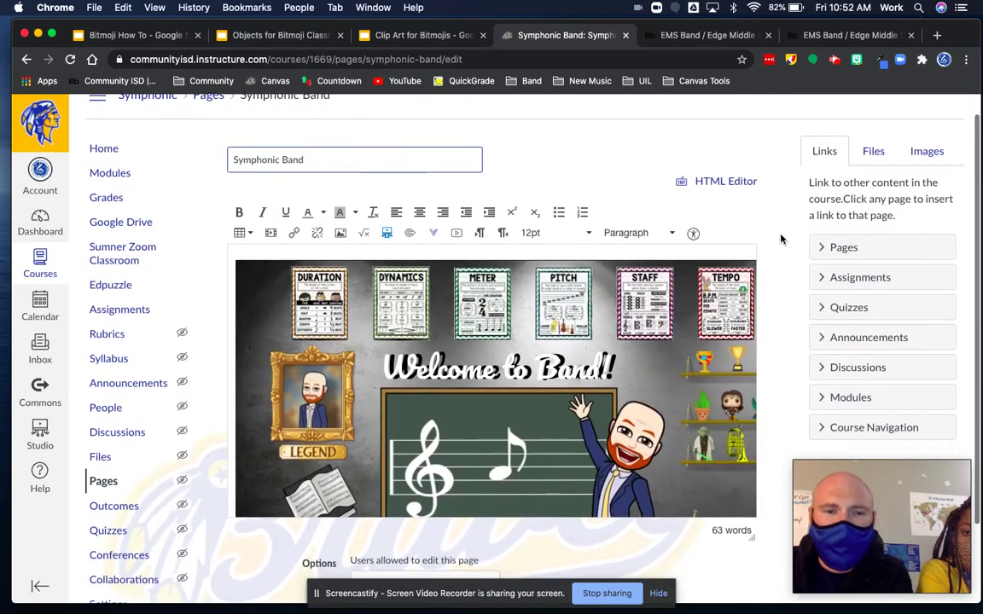
pyautogui.scroll(-1, 779, 237)
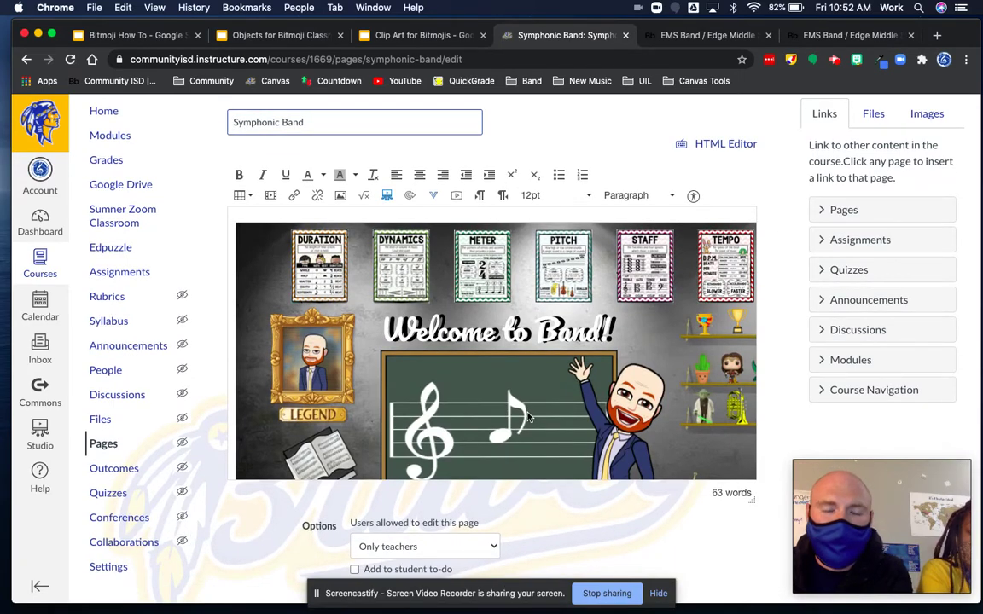
pyautogui.scroll(-6, 527, 416)
pyautogui.scroll(6, 527, 415)
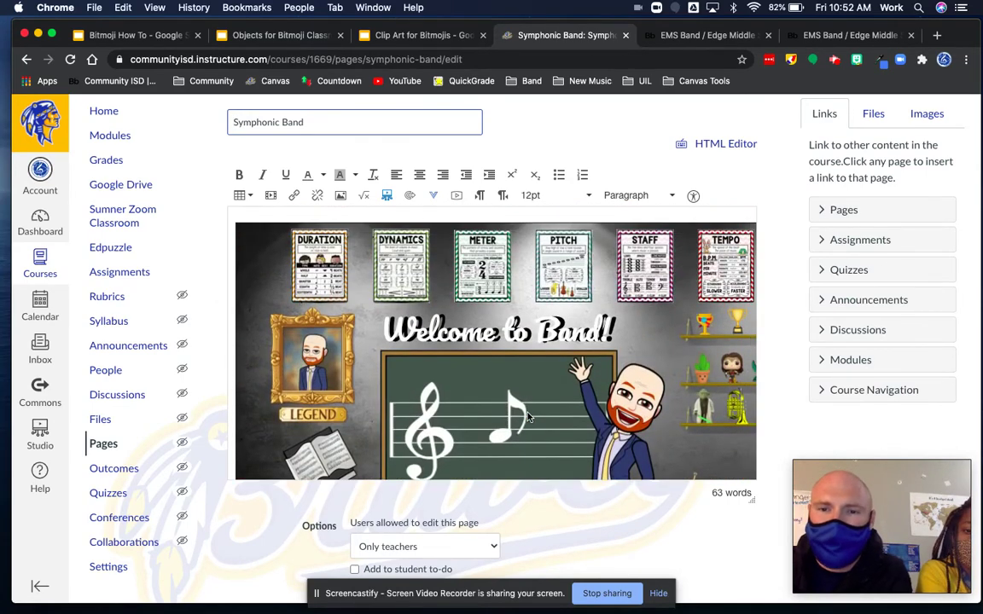
# Insert the copied slideshow embed code at the start of the page's HTML, above the existing iframe
pyautogui.click(726, 145)
pyautogui.scroll(15, 638, 287)
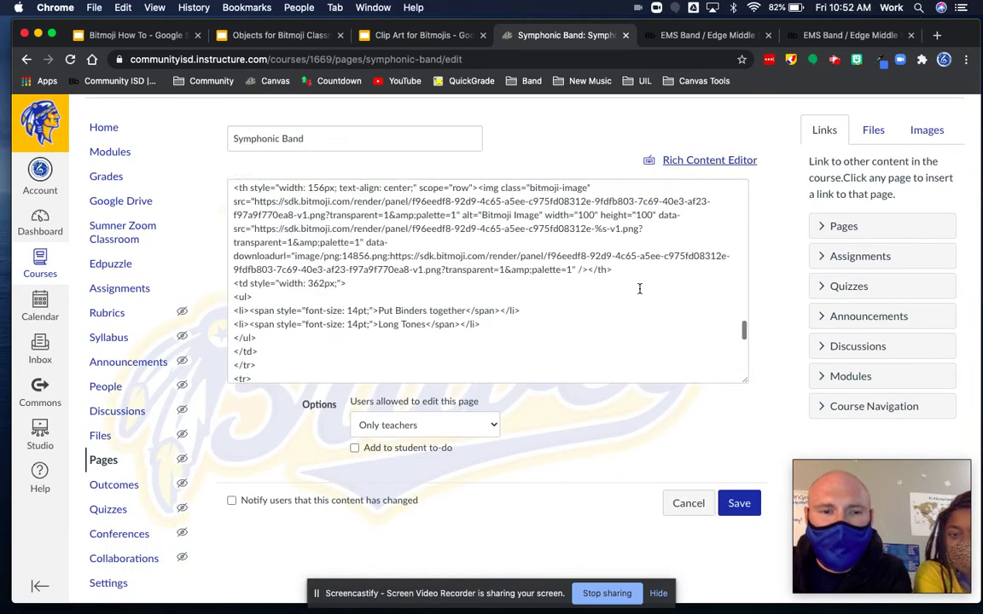
pyautogui.click(229, 190)
pyautogui.press('Return')
pyautogui.press('Return')
pyautogui.press('Return')
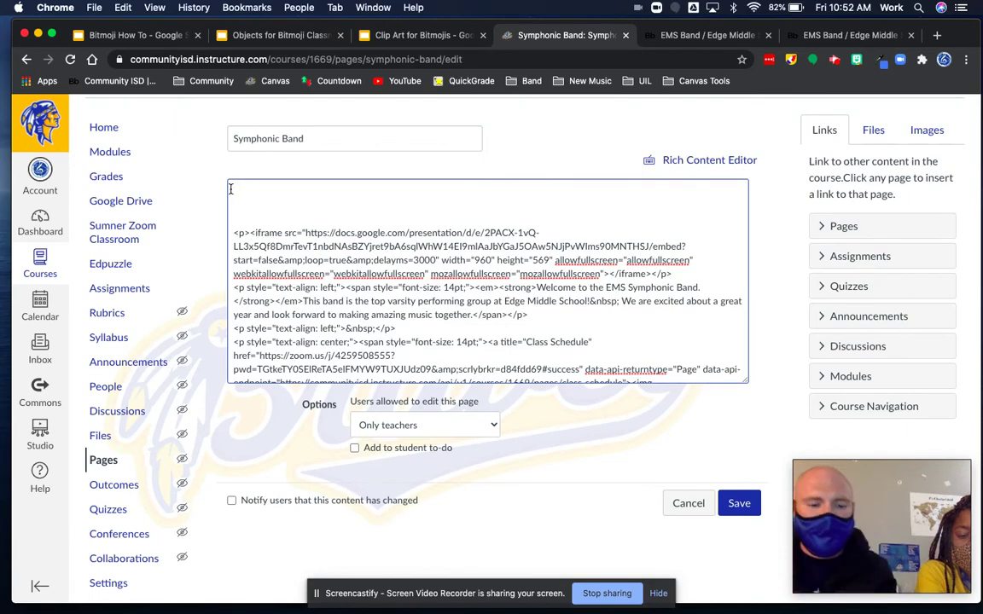
pyautogui.press('super+v')
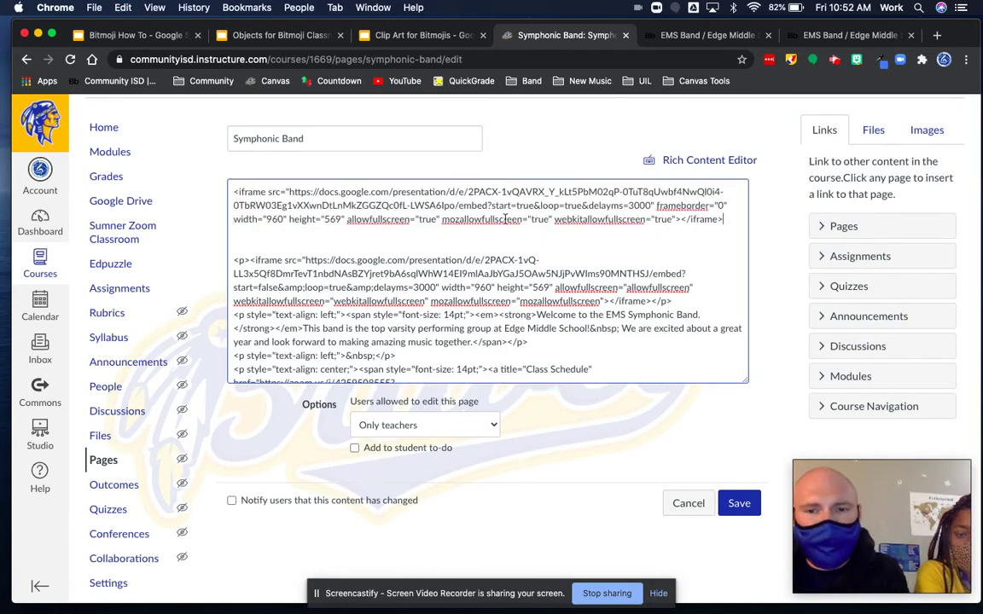
# Delete the newly pasted embed code and the blank lines above the original iframe, and save the Symphonic Band page
pyautogui.moveTo(722, 219); pyautogui.dragTo(224, 191)
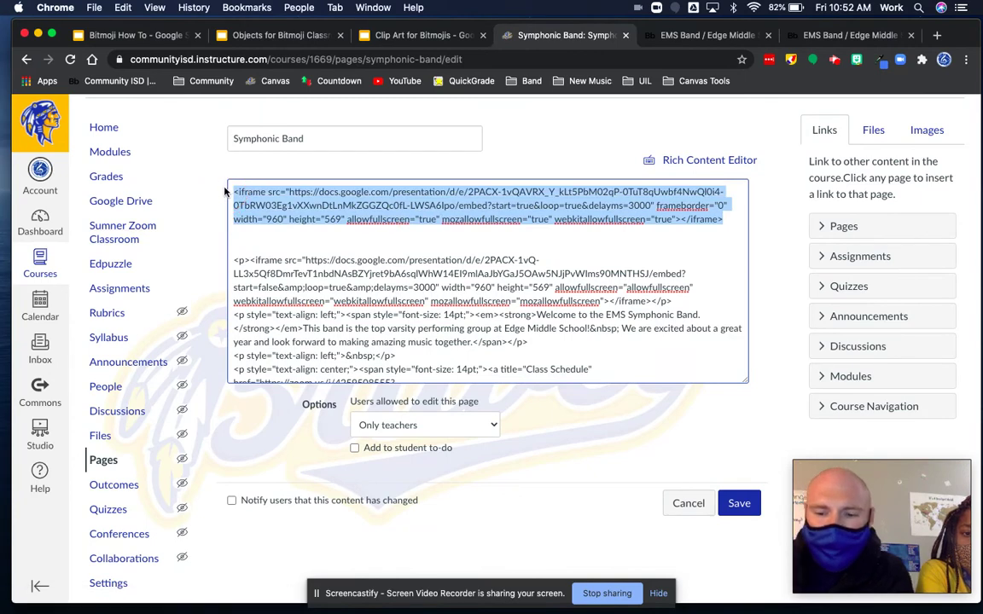
pyautogui.press('BackSpace')
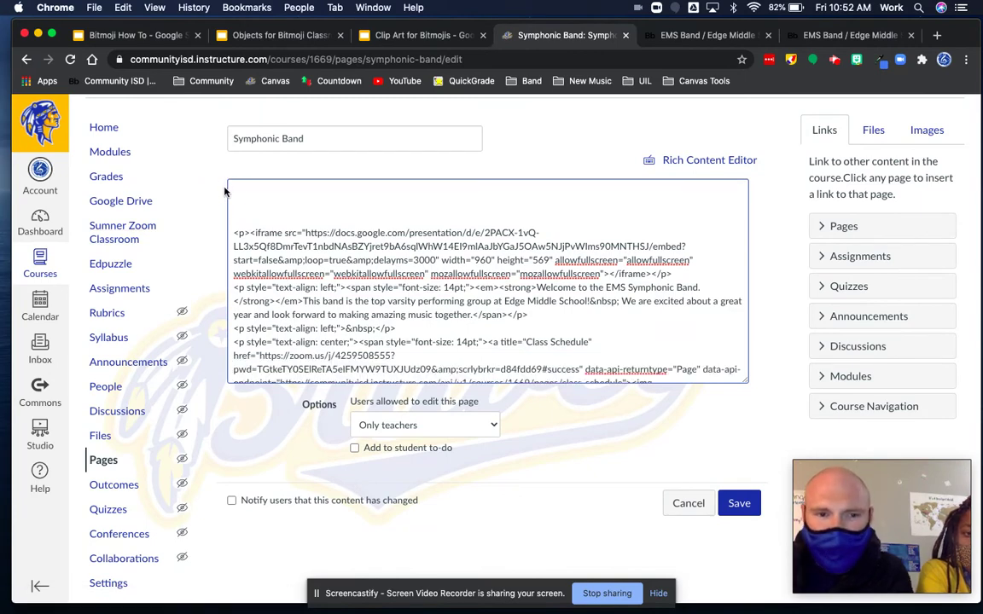
pyautogui.press('Return')
pyautogui.press('Return')
pyautogui.press('Return')
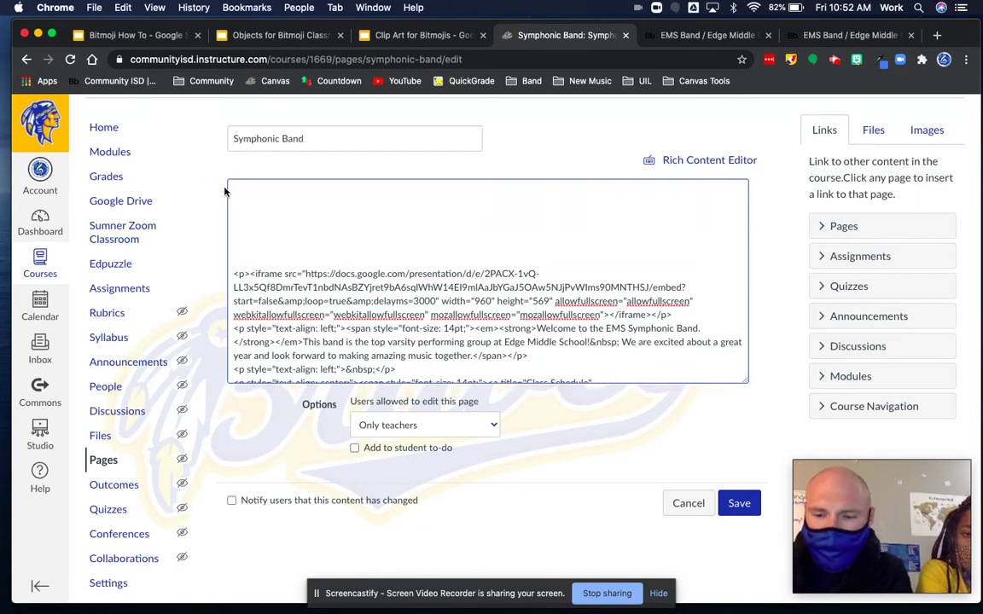
pyautogui.press('BackSpace')
pyautogui.press('BackSpace')
pyautogui.press('BackSpace')
pyautogui.press('BackSpace')
pyautogui.press('BackSpace')
pyautogui.press('BackSpace')
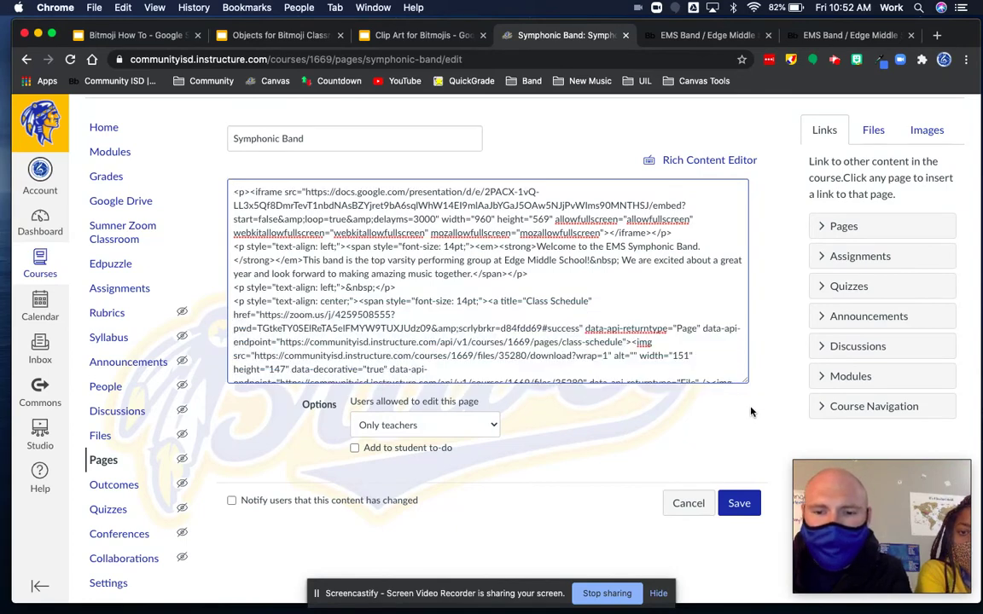
pyautogui.click(735, 503)
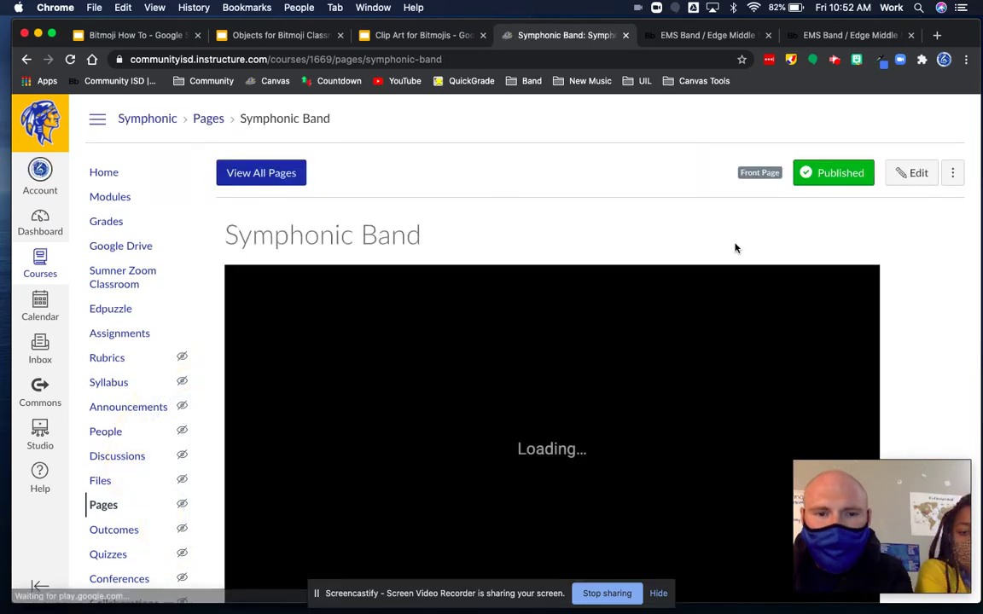
pyautogui.scroll(-3, 661, 218)
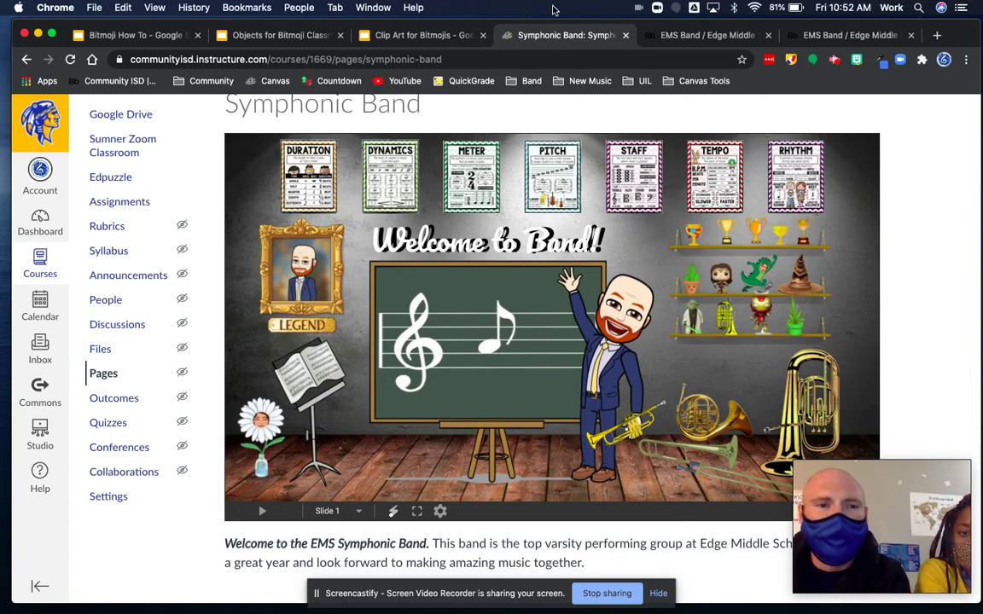
# Reopen the presentation's publish-to-web embed settings in Google Slides and enable starting on player load and restarting after the last slide
pyautogui.click(126, 34)
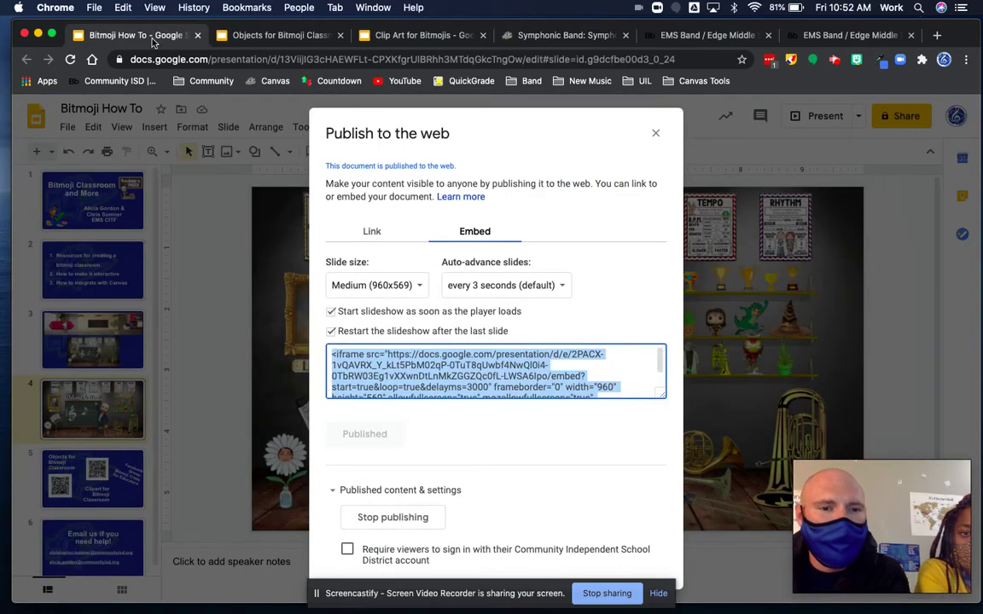
pyautogui.click(655, 133)
pyautogui.click(67, 127)
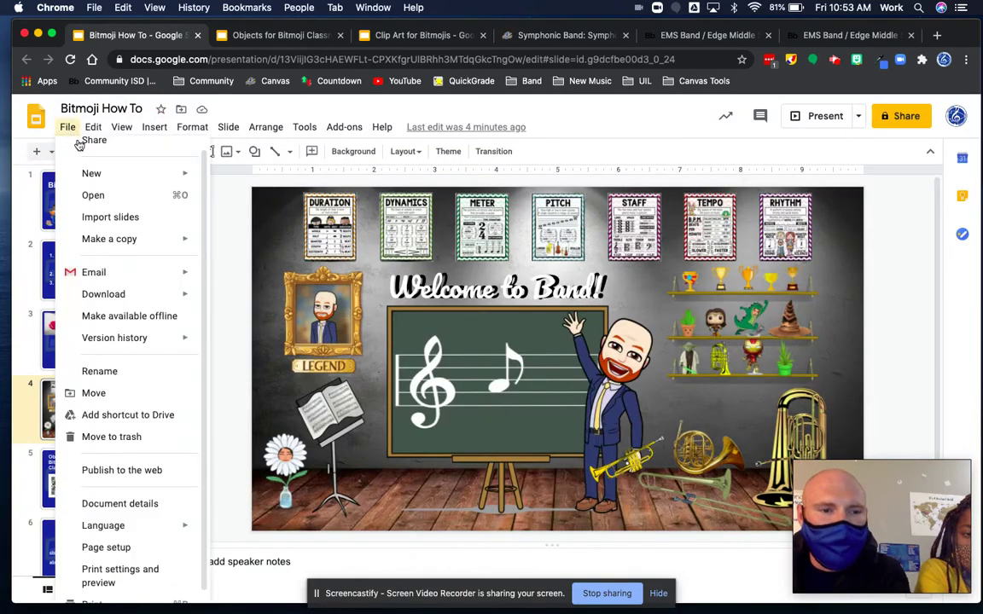
pyautogui.click(110, 471)
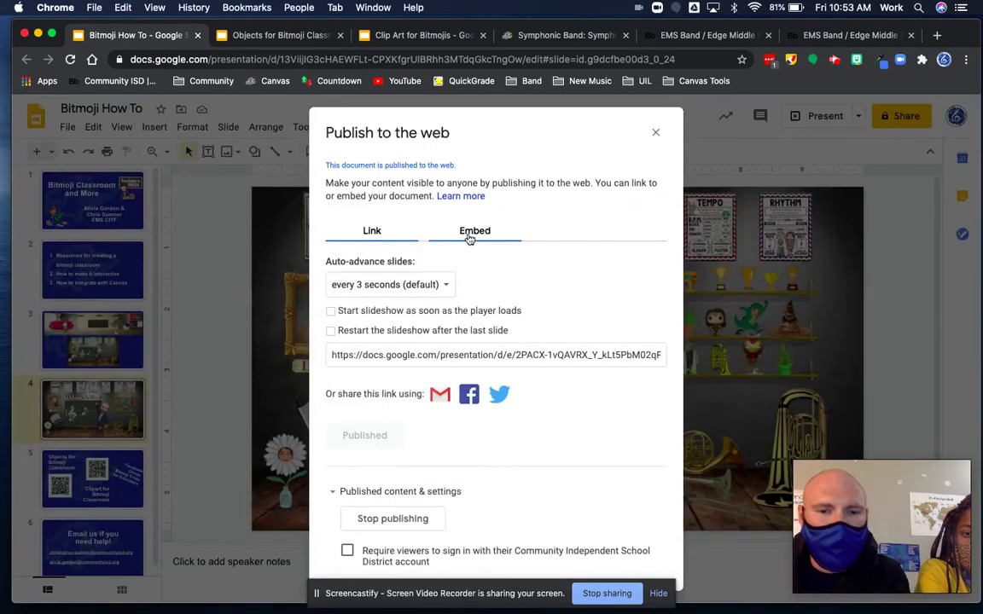
pyautogui.click(470, 233)
pyautogui.click(366, 312)
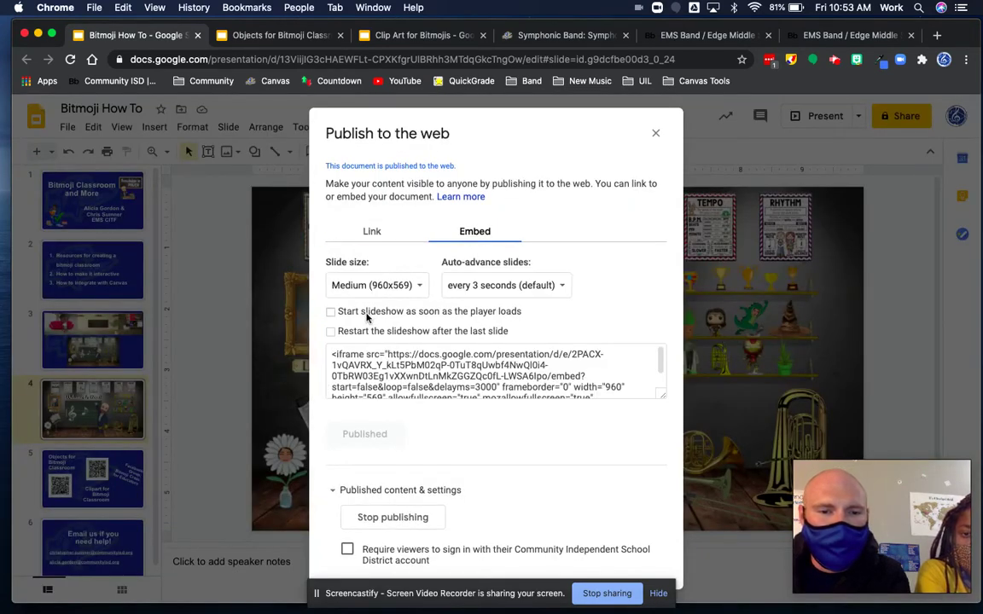
pyautogui.click(366, 333)
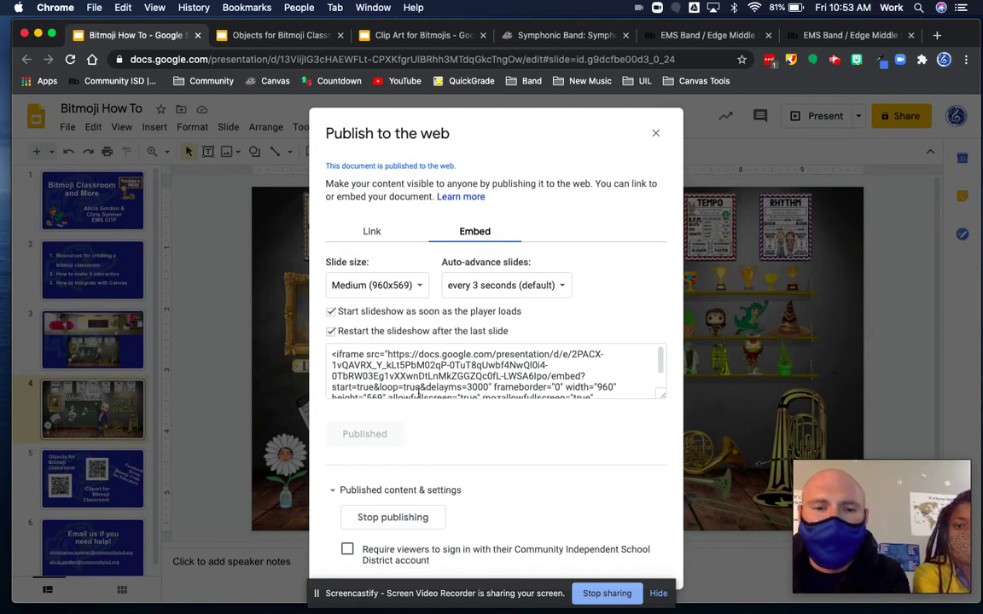
# Revisit the embedded slide in Canvas, then close the presentation's publishing dialog and display slide 6, "Email us if you need help!"
pyautogui.click(529, 35)
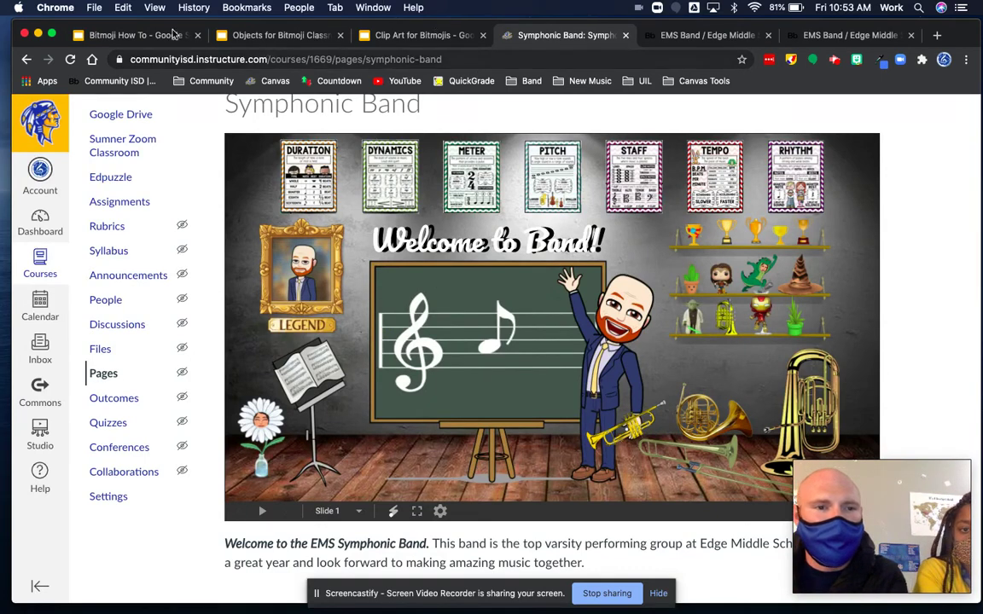
pyautogui.click(139, 35)
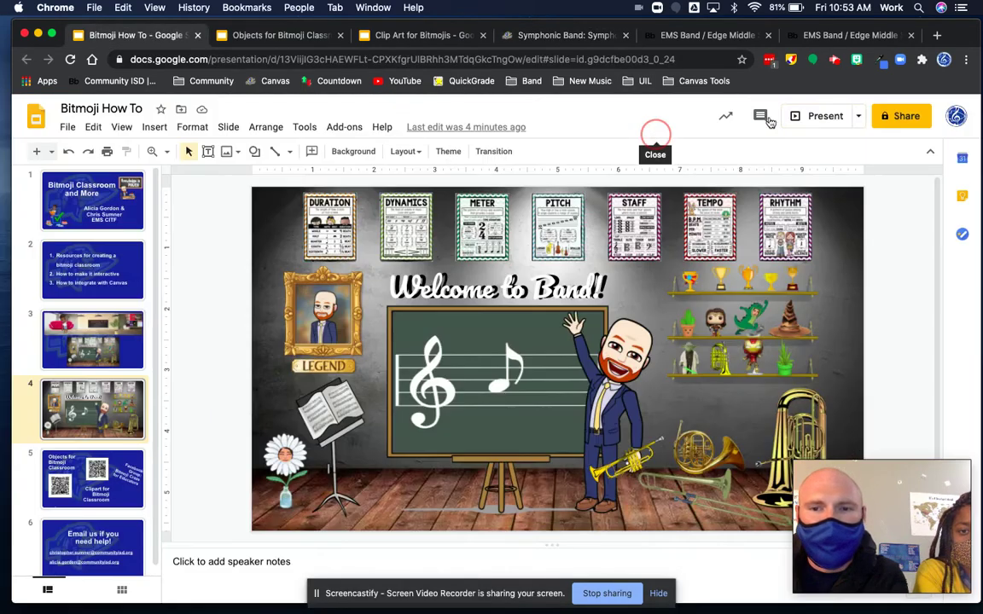
pyautogui.click(655, 133)
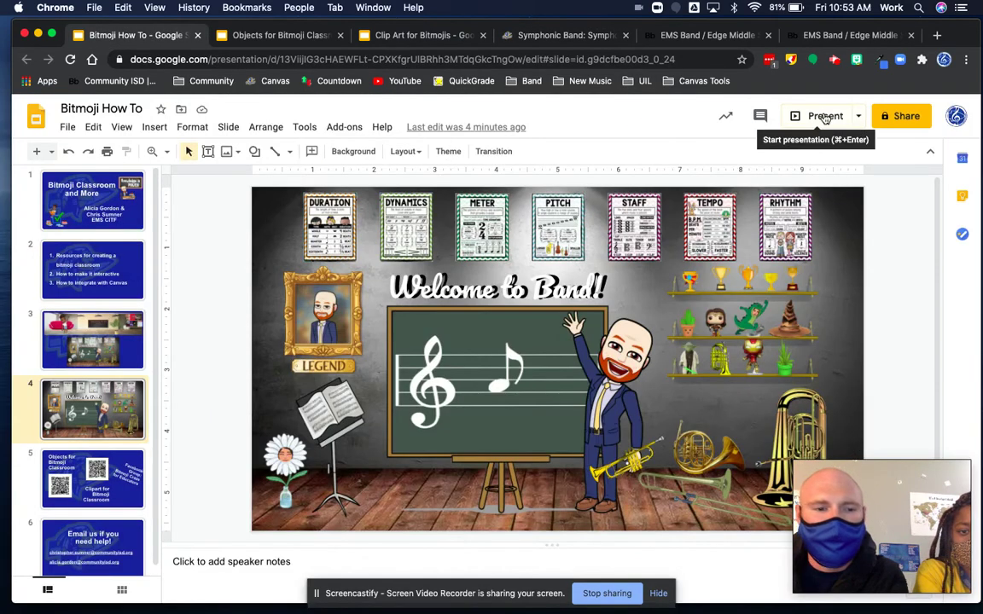
pyautogui.scroll(-1, 130, 309)
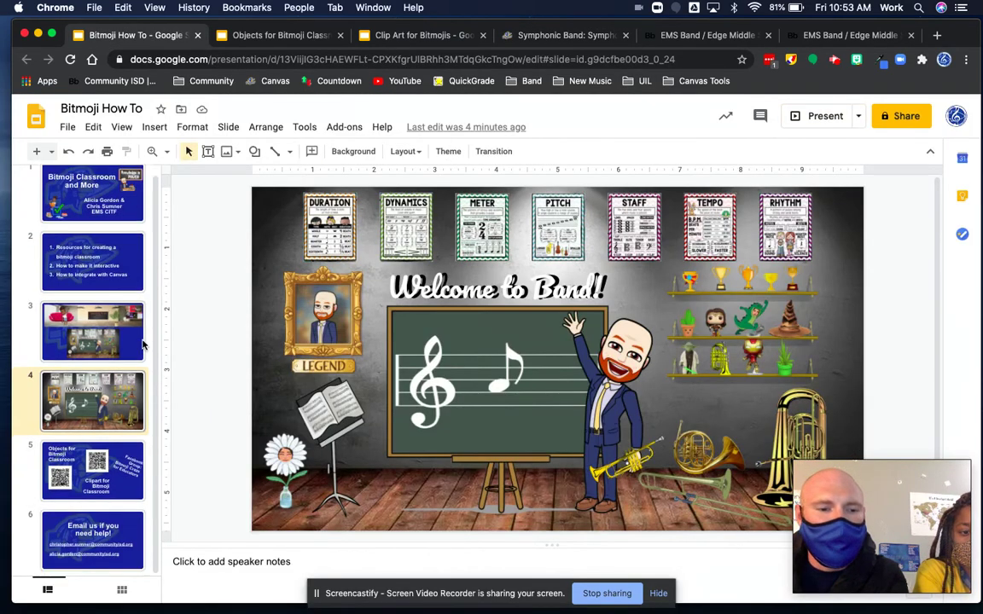
pyautogui.click(141, 535)
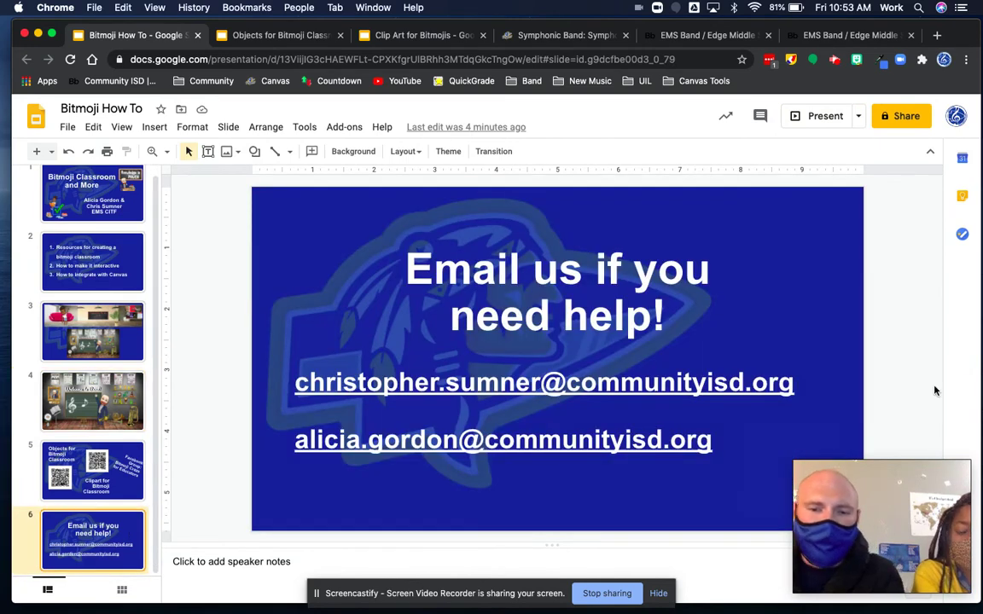